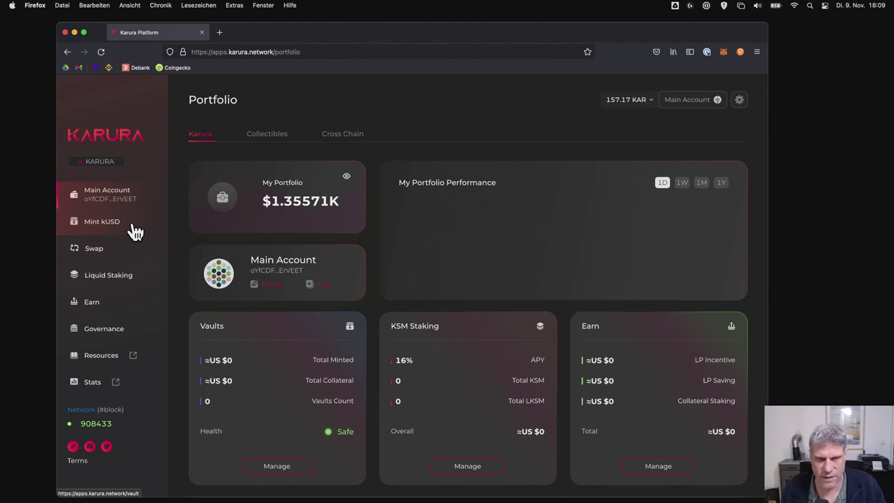
# Step: Start creating a vault for minting kUSD, review the collateral types and their risk parameters, and cancel the creation
pyautogui.click(135, 232)
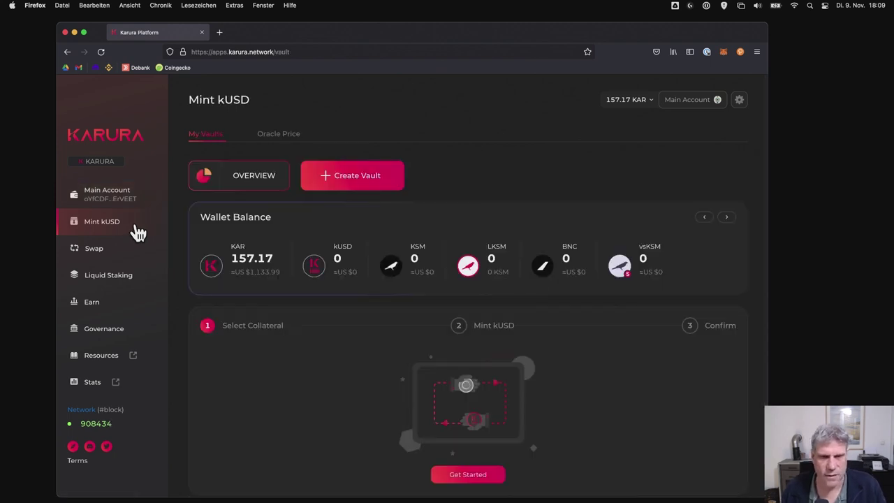
pyautogui.click(349, 176)
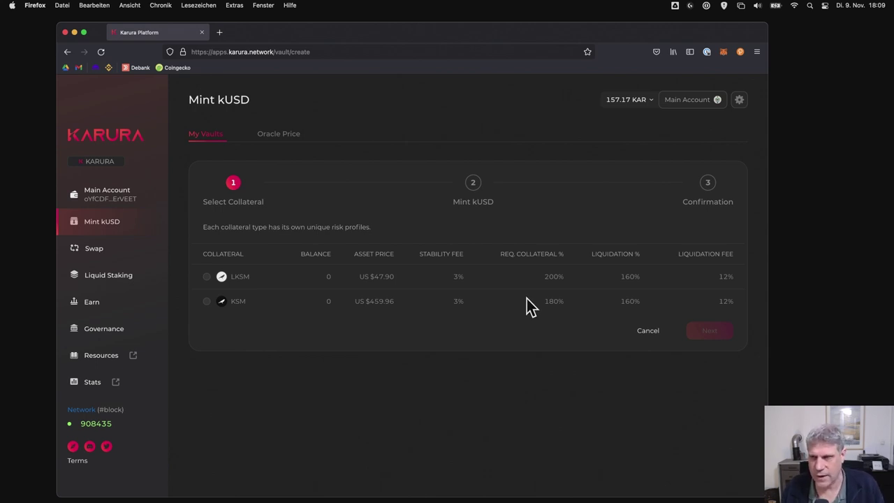
pyautogui.click(647, 333)
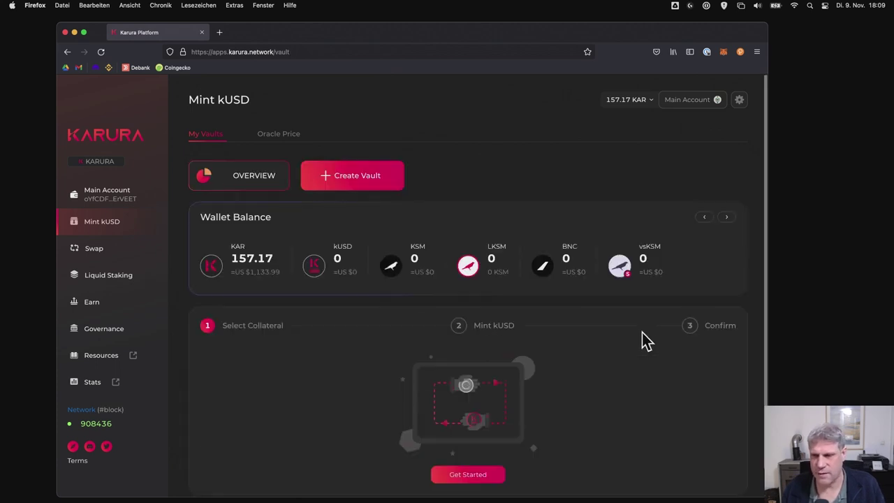
# Step: Examine the main account's cross-chain transfer form from Kusama to Karura, including its amount and fee details
pyautogui.click(93, 201)
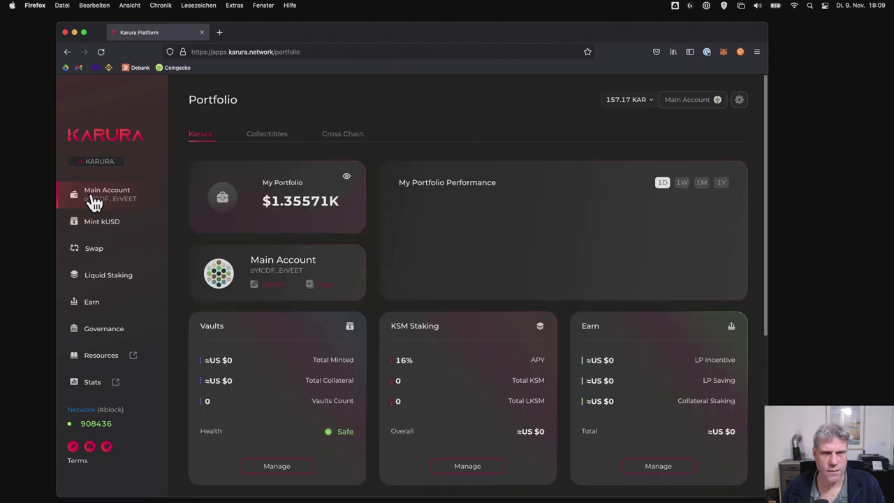
pyautogui.click(352, 142)
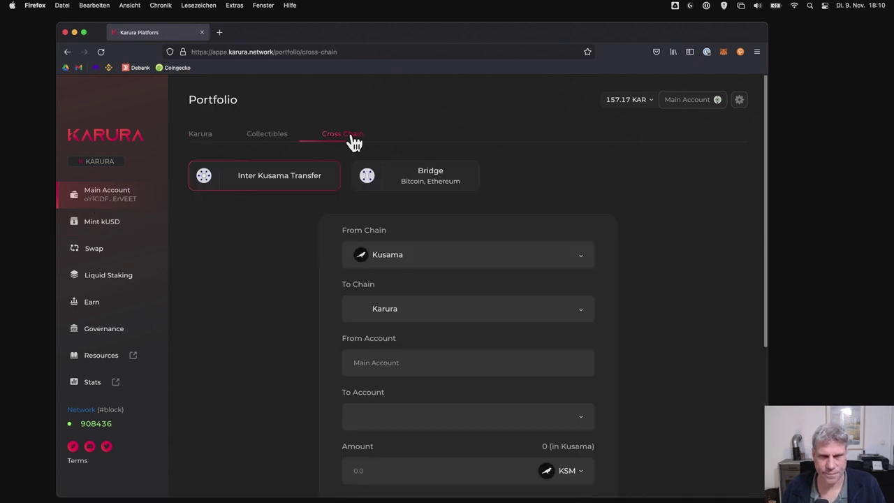
pyautogui.scroll(-1, 431, 262)
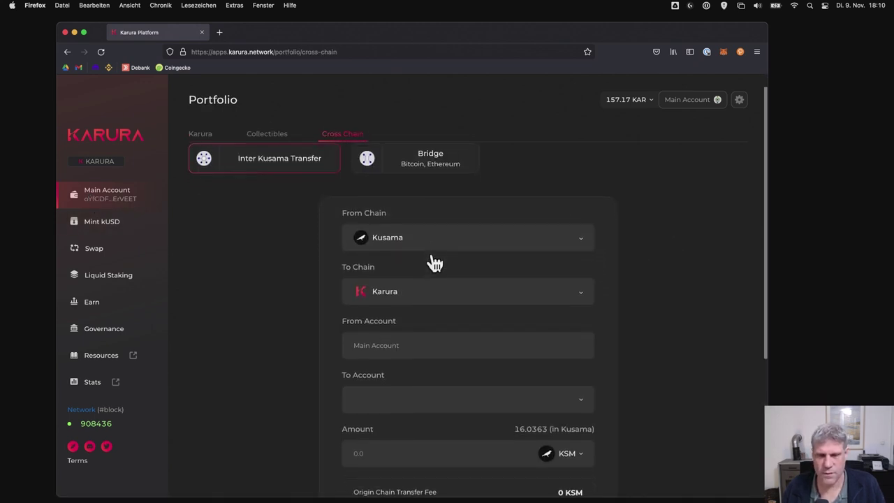
pyautogui.scroll(-1, 434, 261)
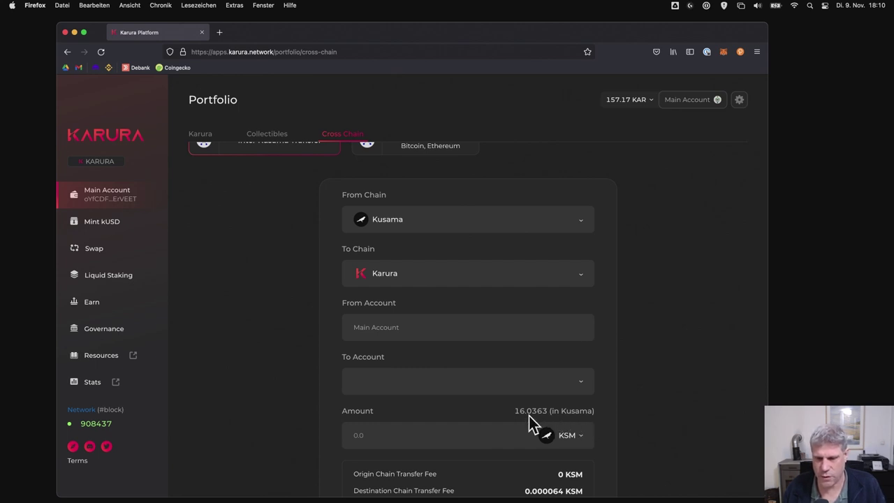
pyautogui.scroll(-8, 481, 429)
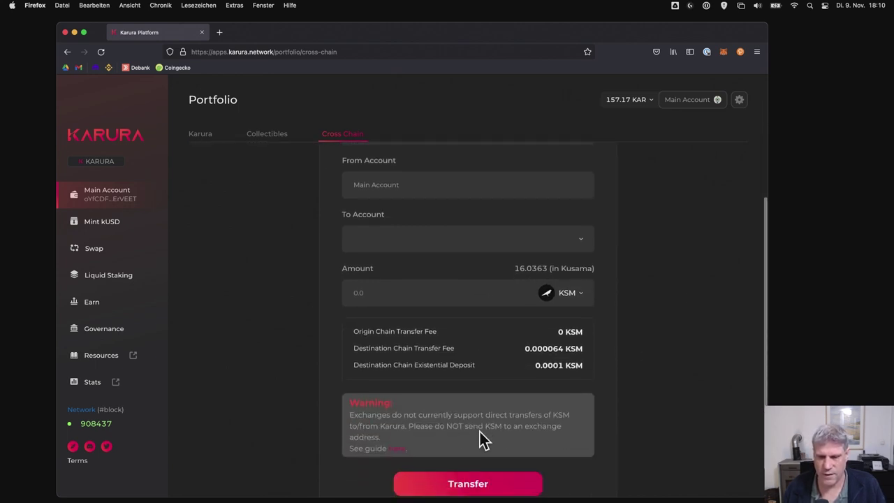
pyautogui.scroll(-3, 479, 432)
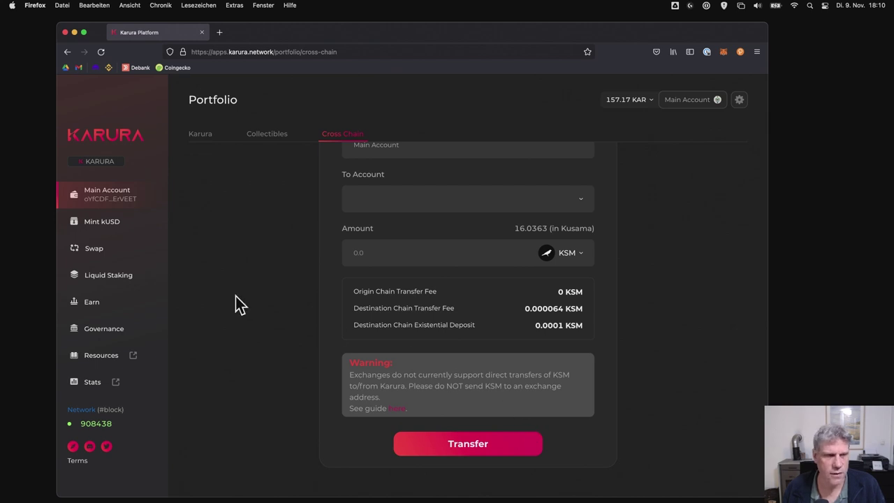
# Step: Return to kUSD minting and start another vault to view the collateral selection
pyautogui.click(86, 224)
pyautogui.click(398, 190)
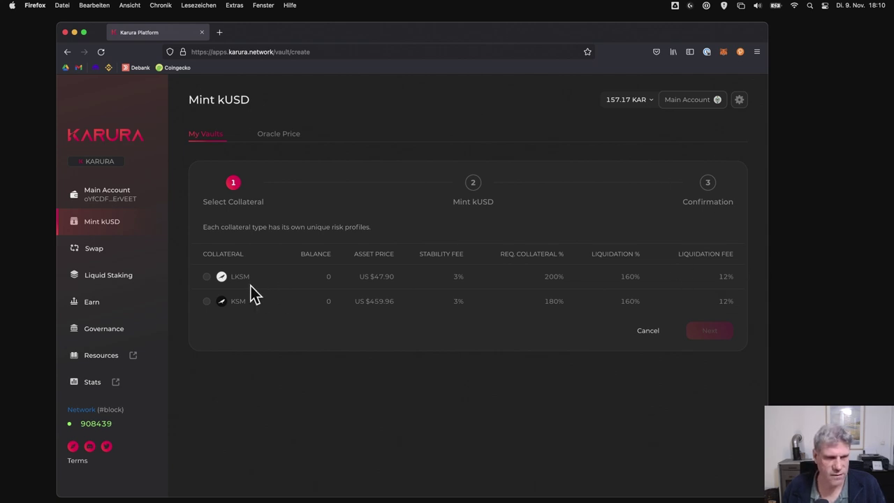
# Step: Open the token swap form and choose kUSD as the token to pay with
pyautogui.click(105, 253)
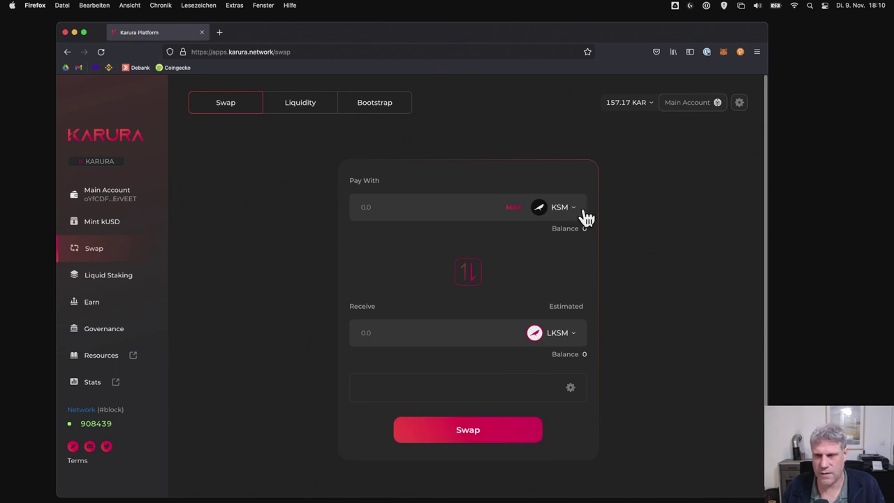
pyautogui.click(568, 211)
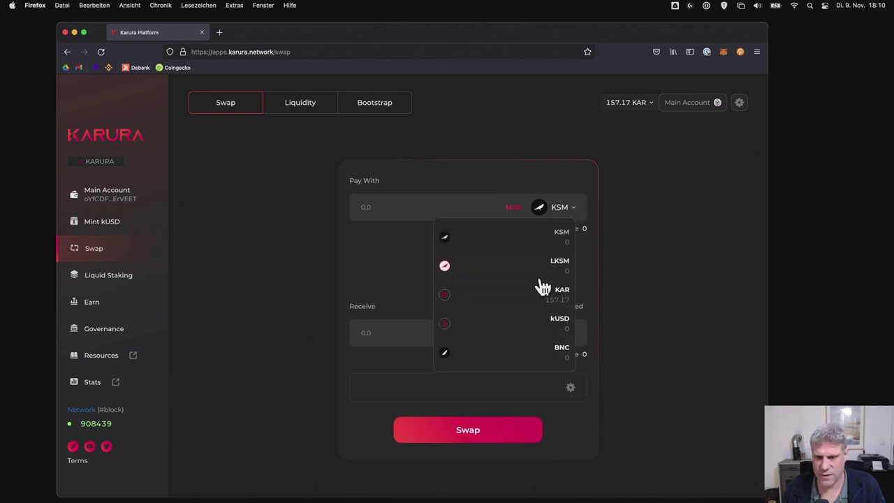
pyautogui.click(498, 325)
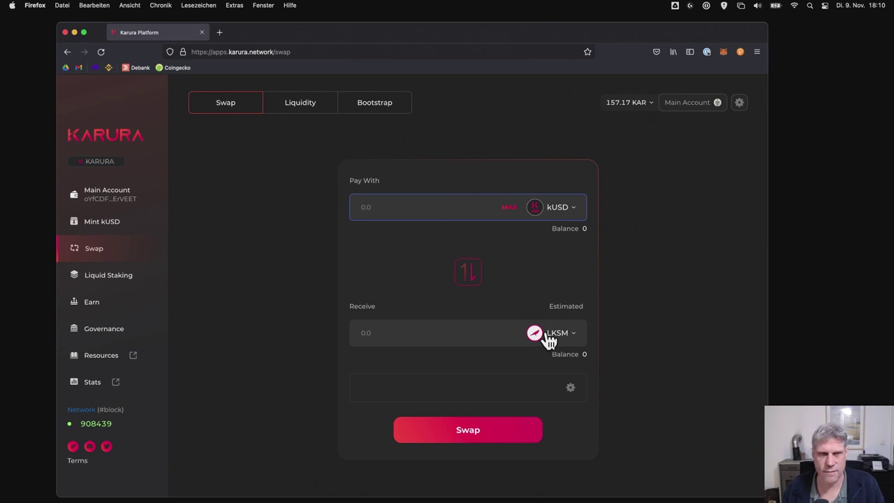
# Step: Show the swap section's Add Liquidity form and view the tokens available for Deposit Token 1
pyautogui.click(313, 110)
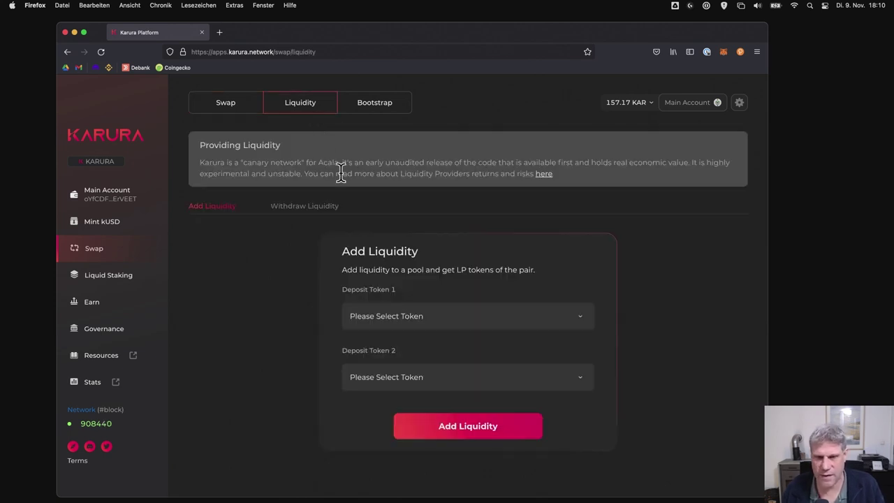
pyautogui.click(511, 316)
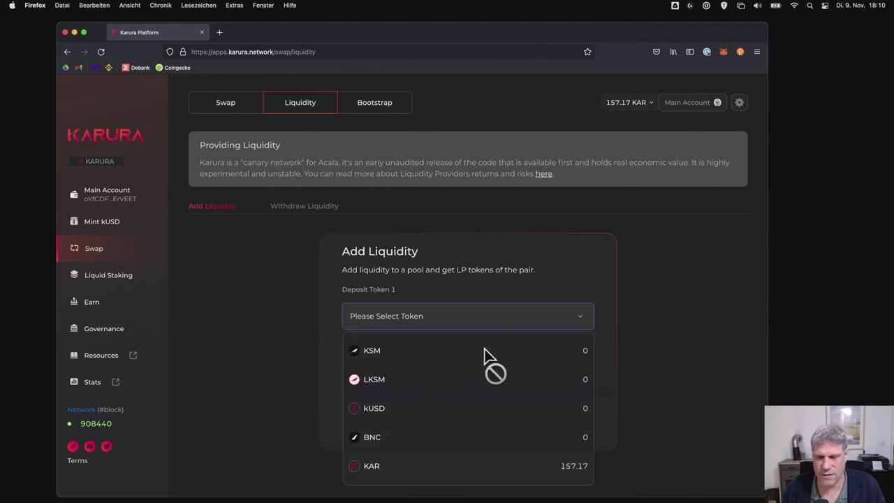
pyautogui.click(717, 345)
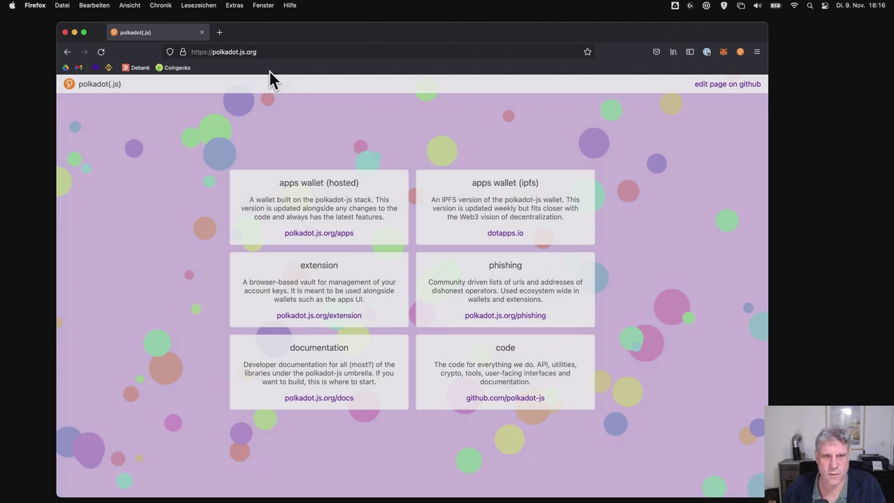
# Step: Open the hosted polkadot.js apps wallet and view the ongoing parachain crowdloans on the Polkadot network
pyautogui.click(326, 235)
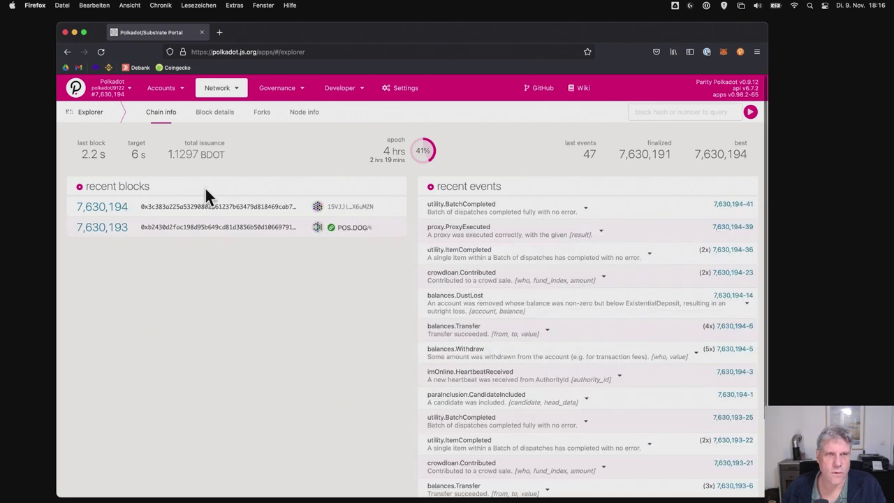
pyautogui.moveTo(221, 89)
pyautogui.click(230, 139)
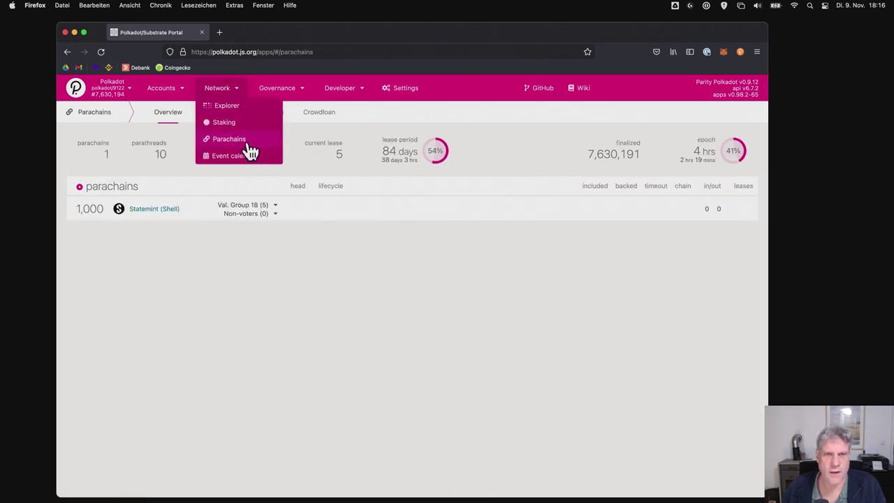
pyautogui.click(318, 115)
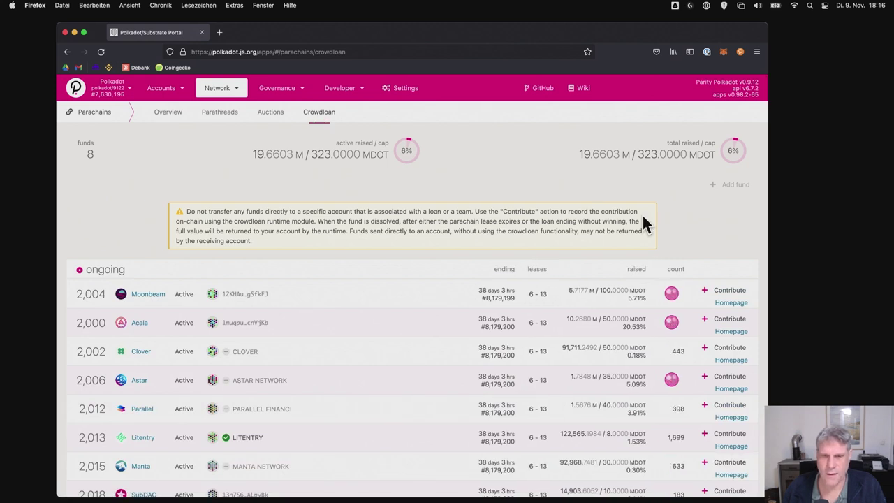
pyautogui.scroll(-2, 561, 323)
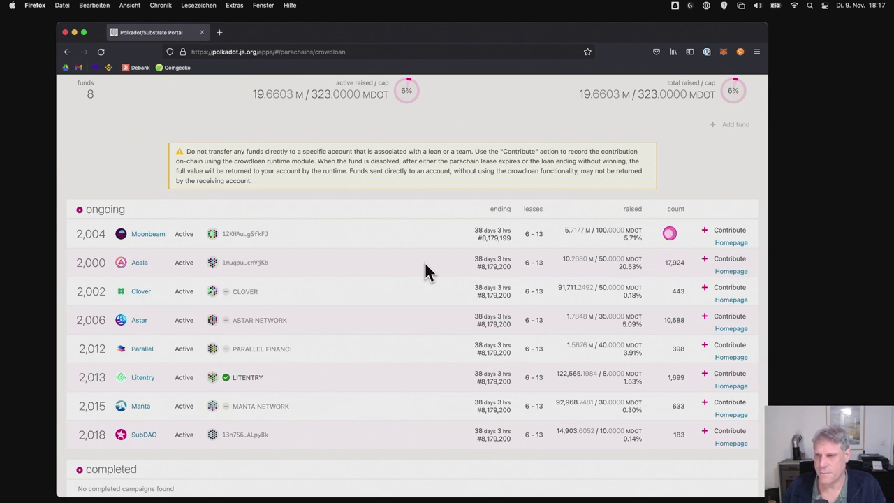
# Step: Open the contribution form for the Acala crowdloan and select its contribution amount for editing
pyautogui.click(737, 271)
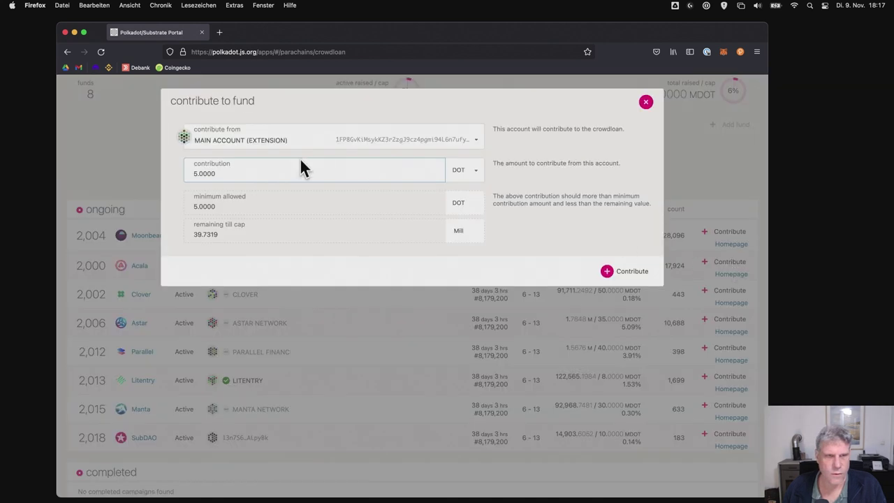
pyautogui.moveTo(200, 173); pyautogui.dragTo(285, 173)
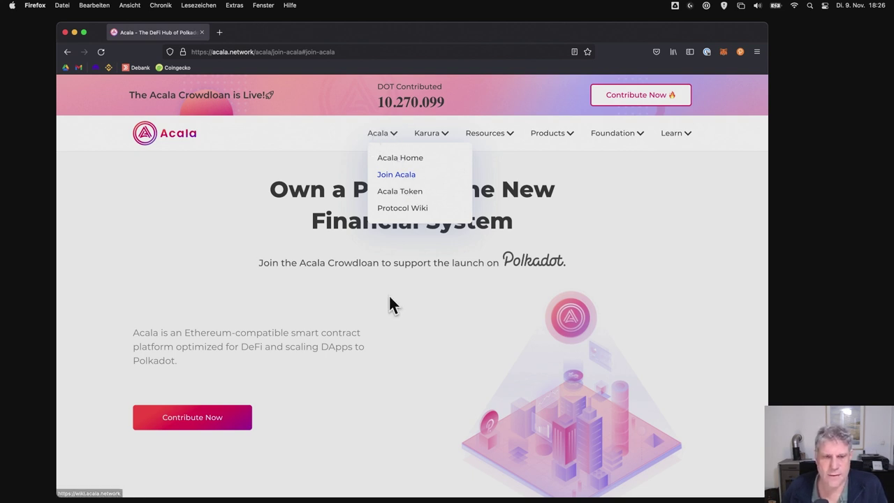
# Step: Go to the contribution section on the Acala site and review the direct contribution requirements and reward calculator
pyautogui.click(233, 424)
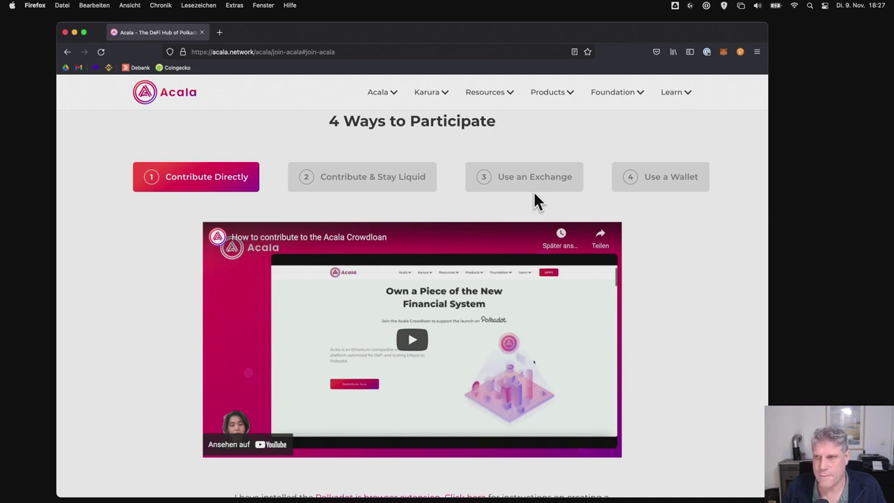
pyautogui.click(741, 53)
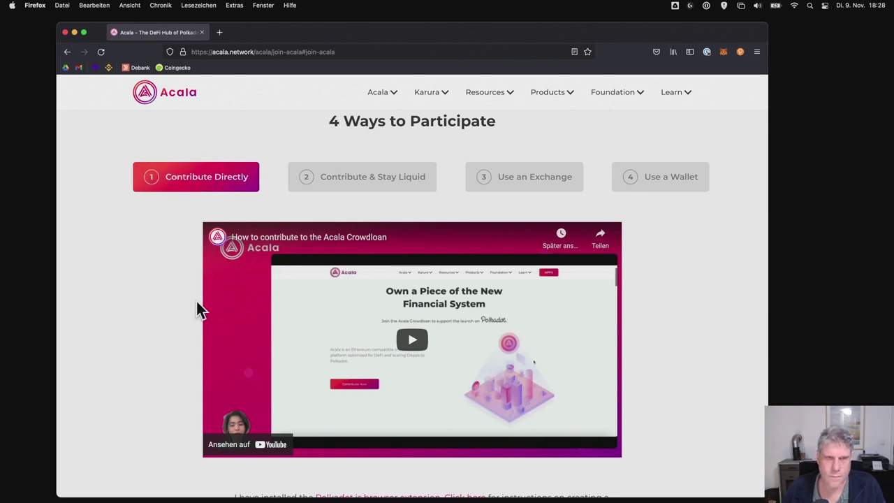
pyautogui.scroll(-5, 157, 315)
pyautogui.scroll(-1, 157, 308)
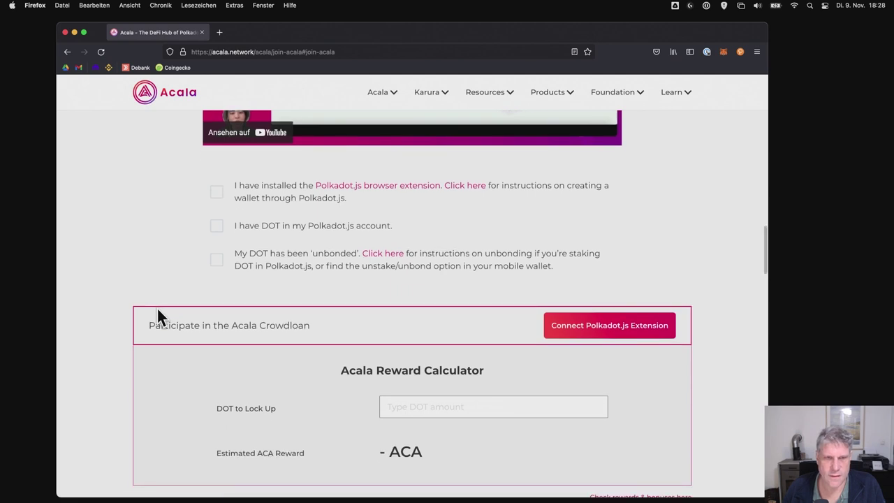
pyautogui.scroll(7, 157, 308)
pyautogui.scroll(-6, 156, 318)
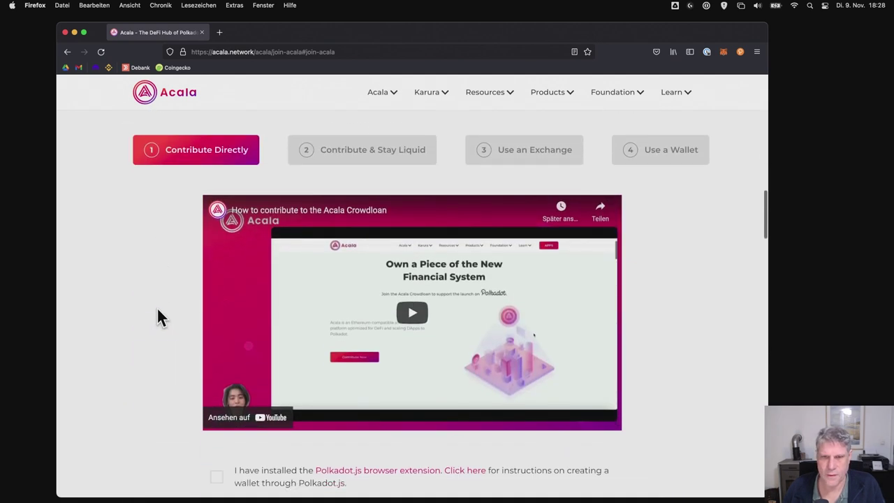
pyautogui.scroll(-2, 156, 318)
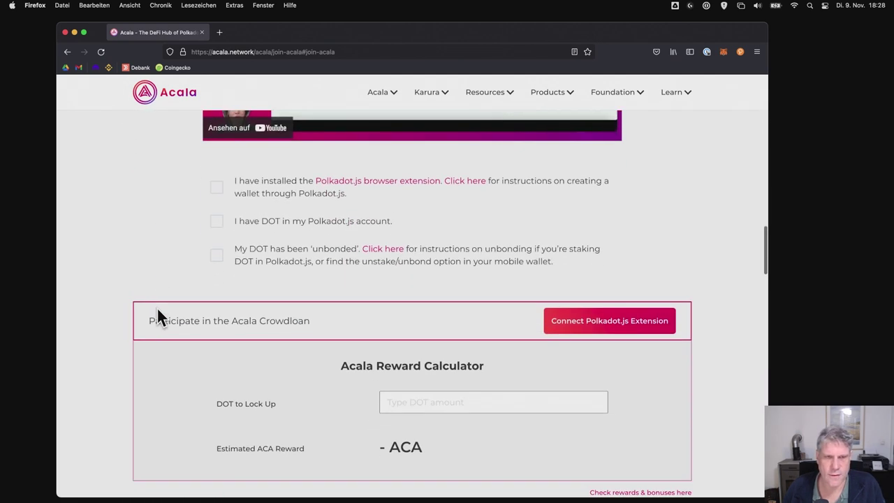
# Step: In the Polkadot.js extension, set the main account to allow use on any chain
pyautogui.click(740, 52)
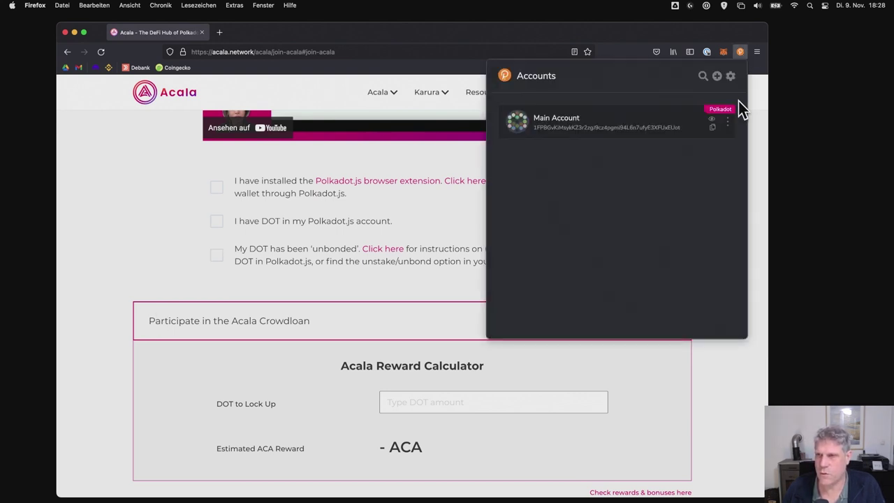
pyautogui.click(728, 123)
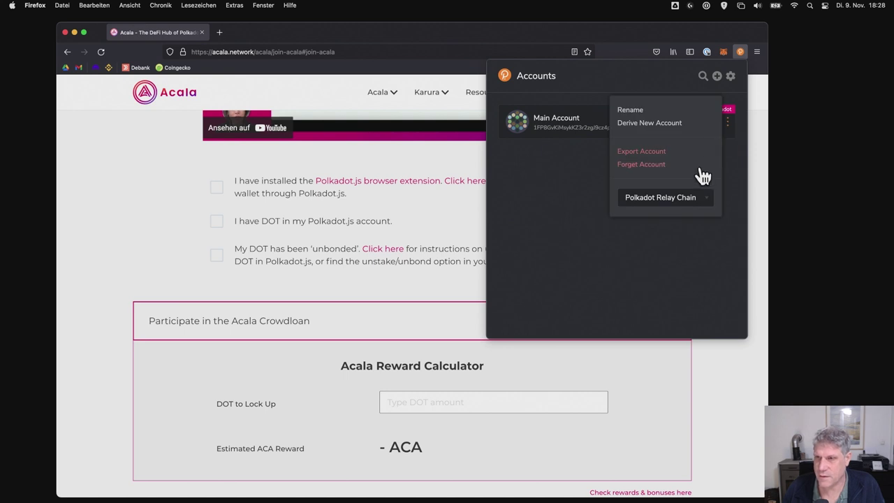
pyautogui.click(709, 202)
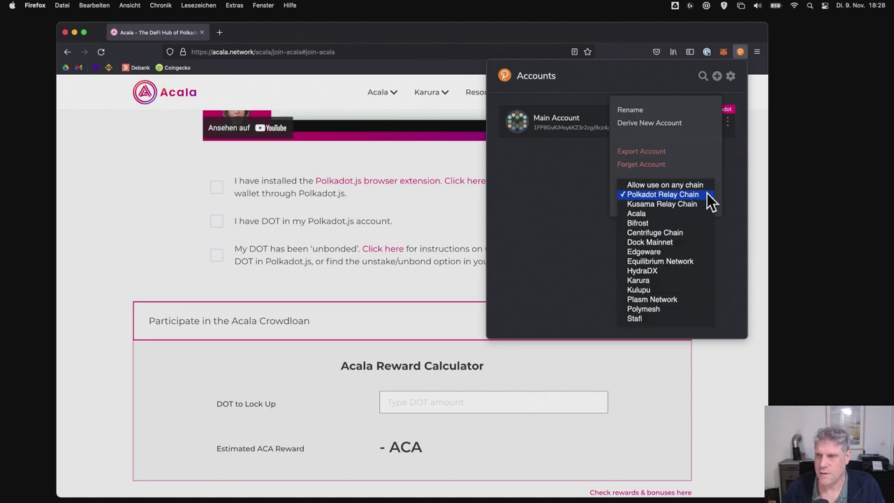
pyautogui.click(678, 184)
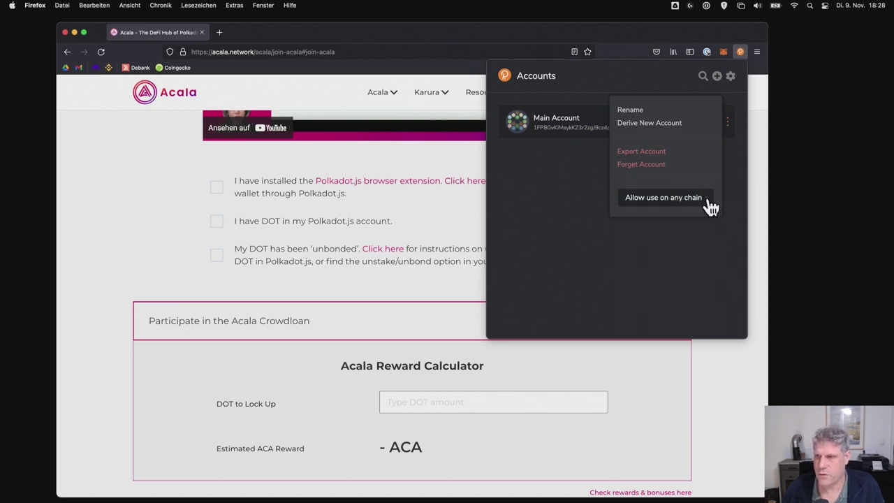
# Step: Restrict the main account to the Polkadot Relay Chain and close the extension
pyautogui.click(709, 198)
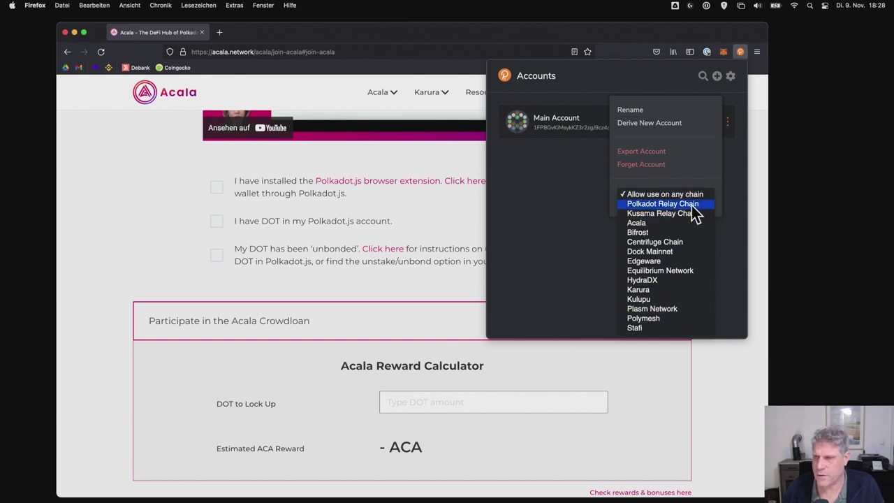
pyautogui.click(694, 209)
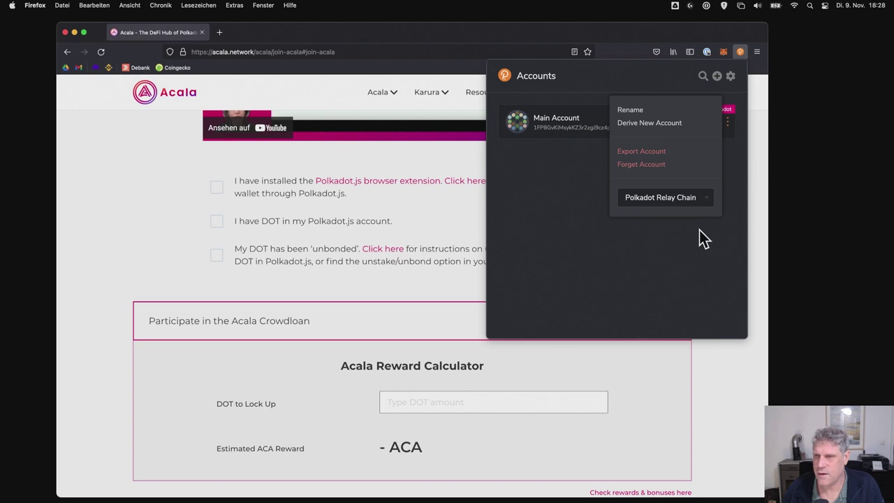
pyautogui.click(699, 230)
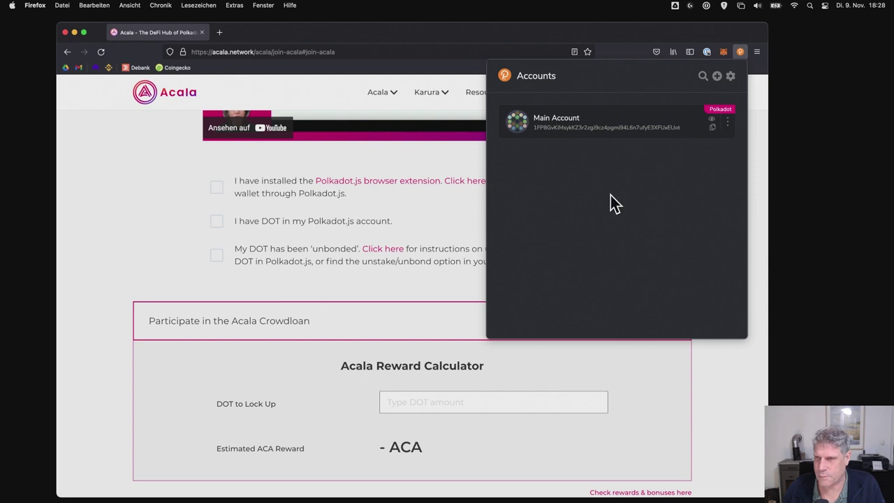
pyautogui.click(463, 222)
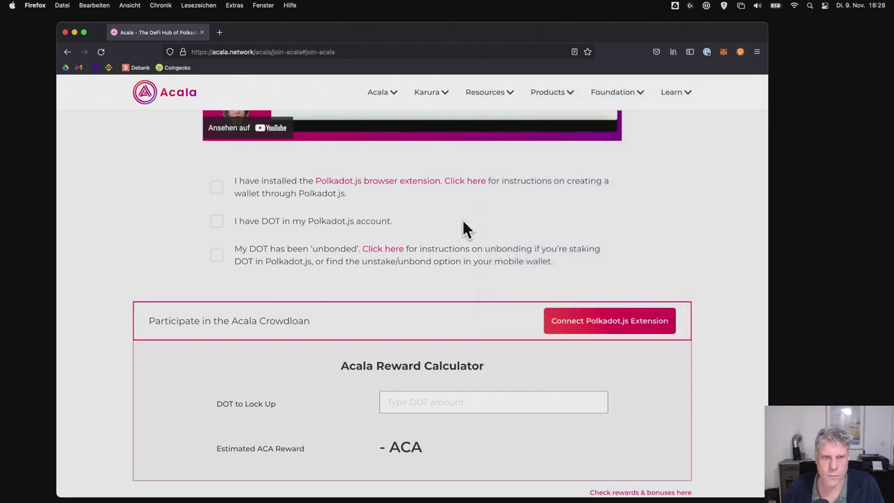
# Step: Confirm the three direct contribution prerequisites (extension installed, DOT in account, DOT unbonded) and connect the Polkadot.js extension
pyautogui.click(217, 188)
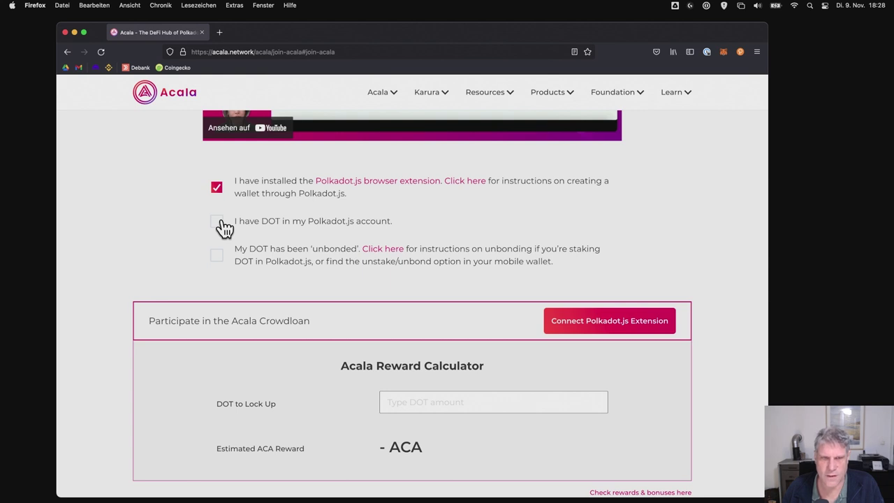
pyautogui.click(218, 223)
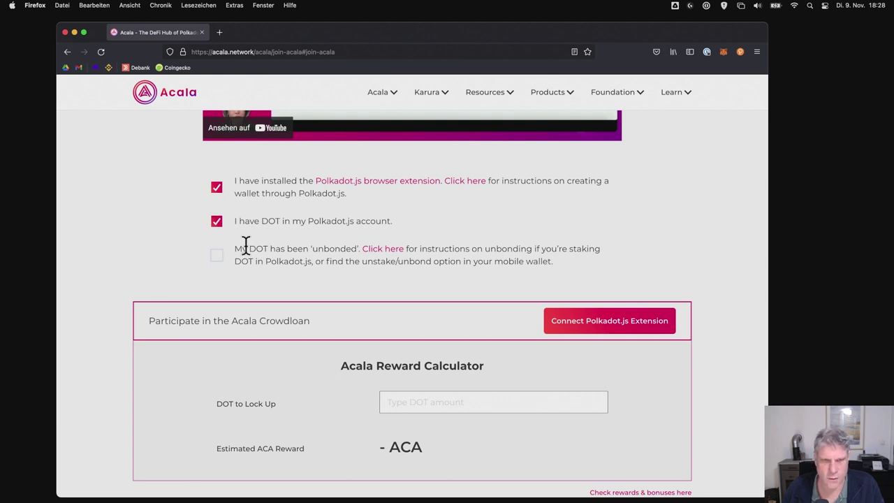
pyautogui.click(217, 256)
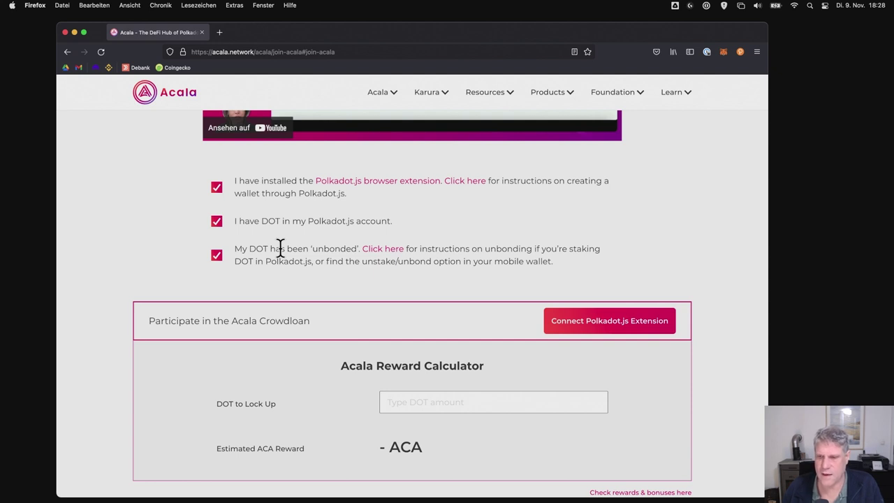
pyautogui.click(559, 320)
# Step: Set the DOT to contribute directly to the Acala crowdloan to 10
pyautogui.scroll(-5, 557, 321)
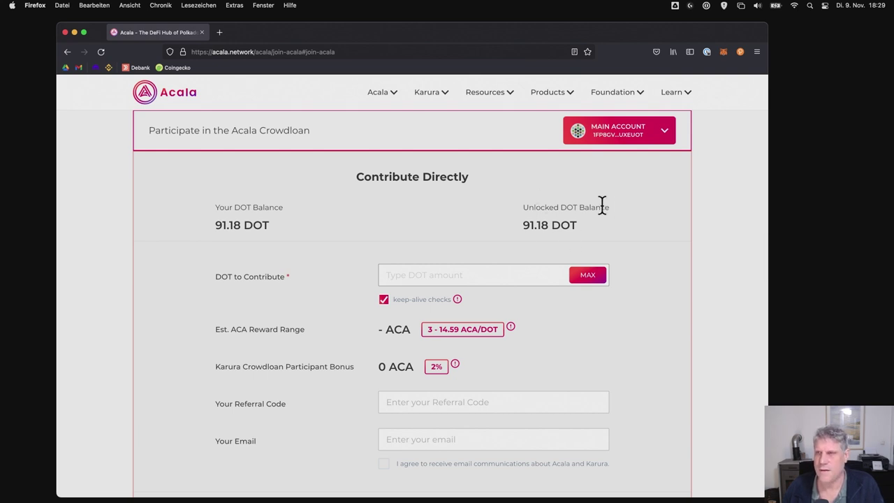
pyautogui.click(469, 280)
pyautogui.write('10')
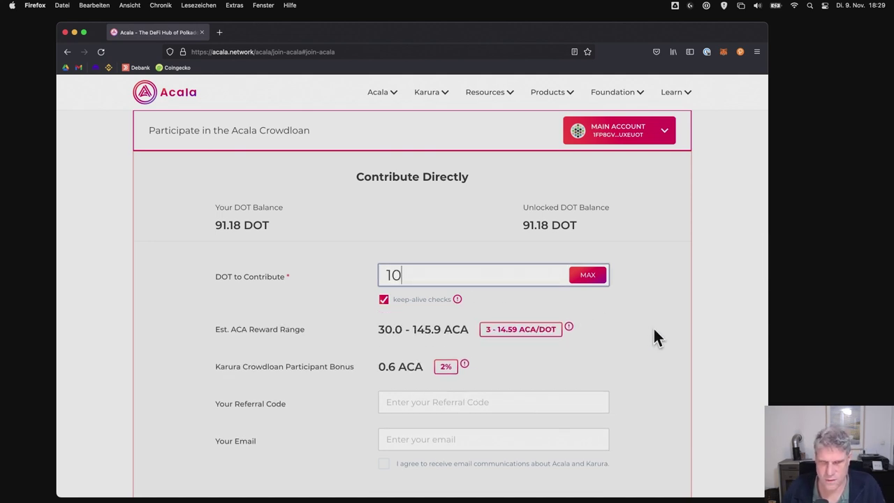
# Step: Submit the contribution with the referral code and email left blank, and sign the transaction in the Polkadot.js extension
pyautogui.scroll(-2, 654, 333)
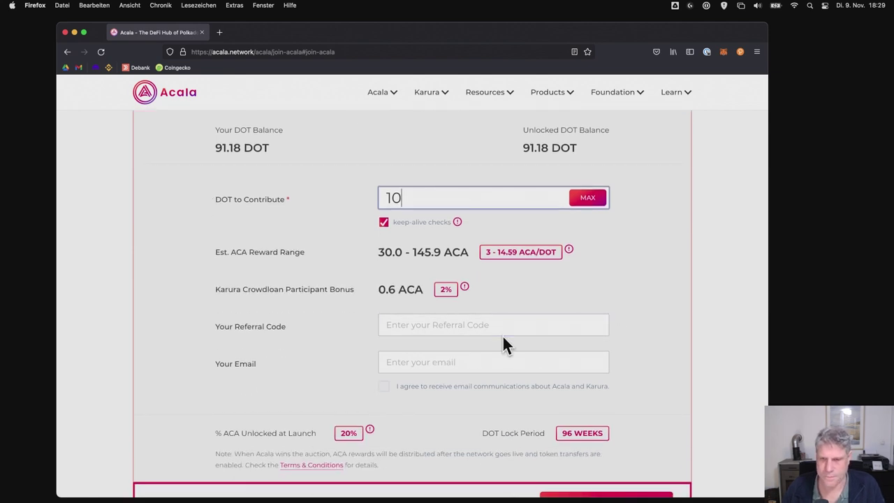
pyautogui.scroll(-2, 503, 335)
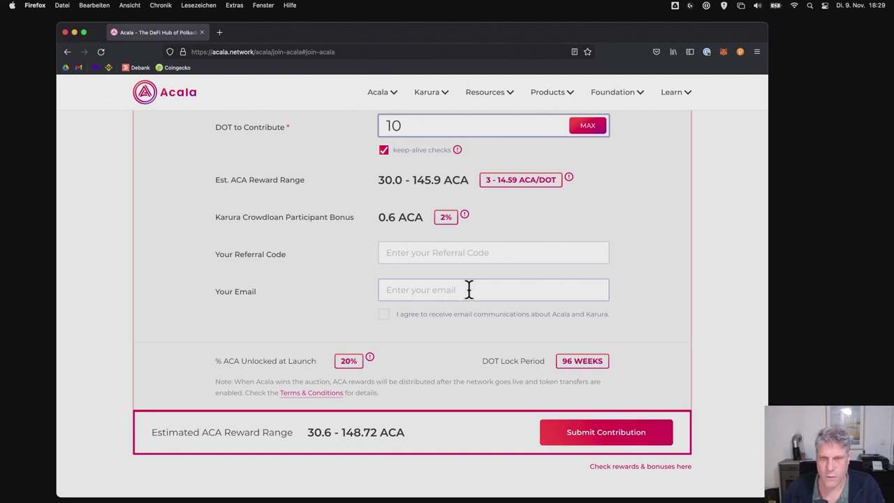
pyautogui.click(417, 255)
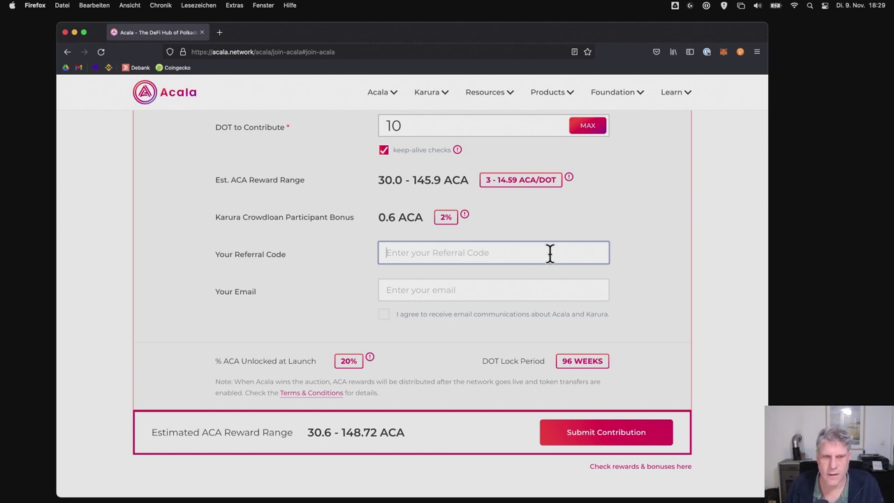
pyautogui.click(527, 286)
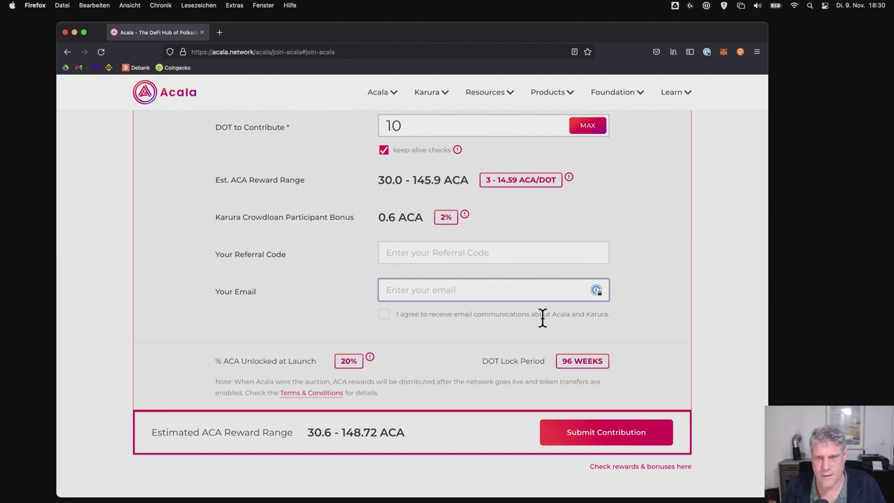
pyautogui.click(484, 251)
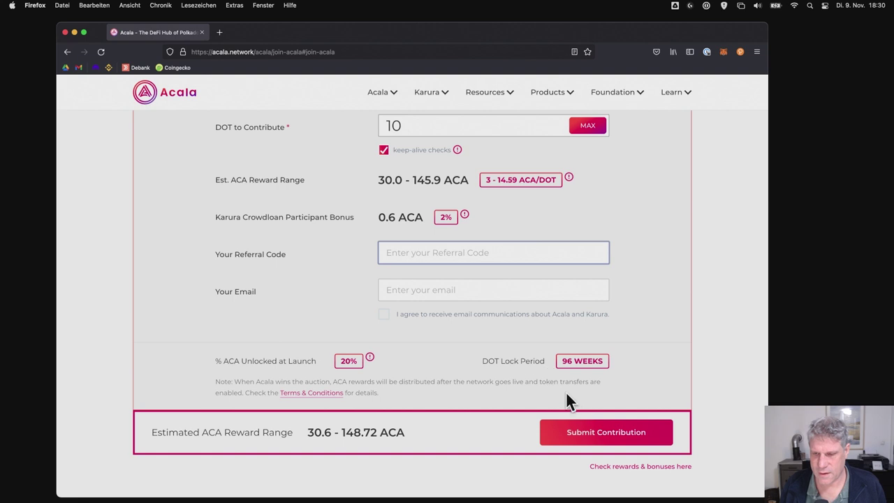
pyautogui.click(584, 424)
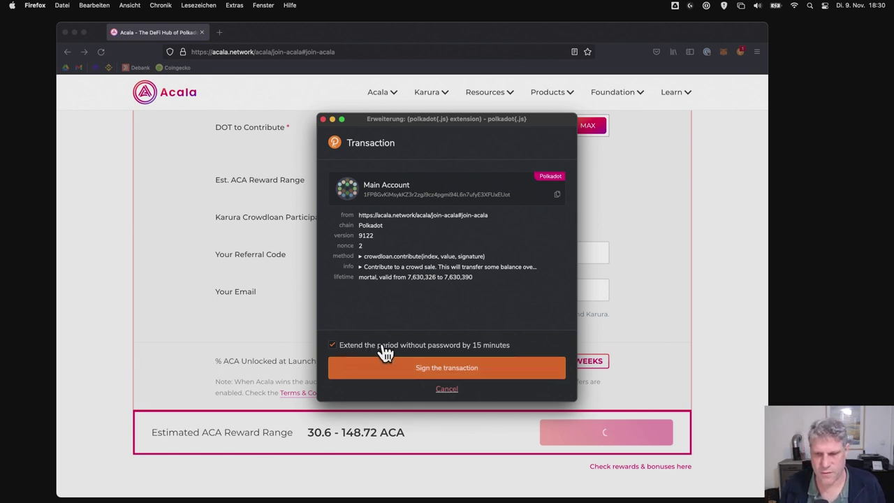
pyautogui.click(503, 369)
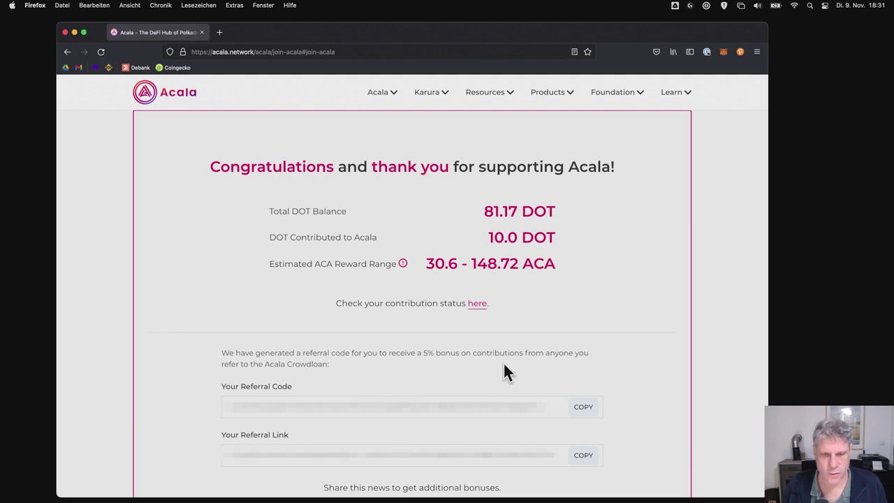
# Step: Go to the Contribute & Stay Liquid option and review its lcDOT process and the lcDOT token entry in the reward calculator
pyautogui.moveTo(488, 445); pyautogui.dragTo(473, 413)
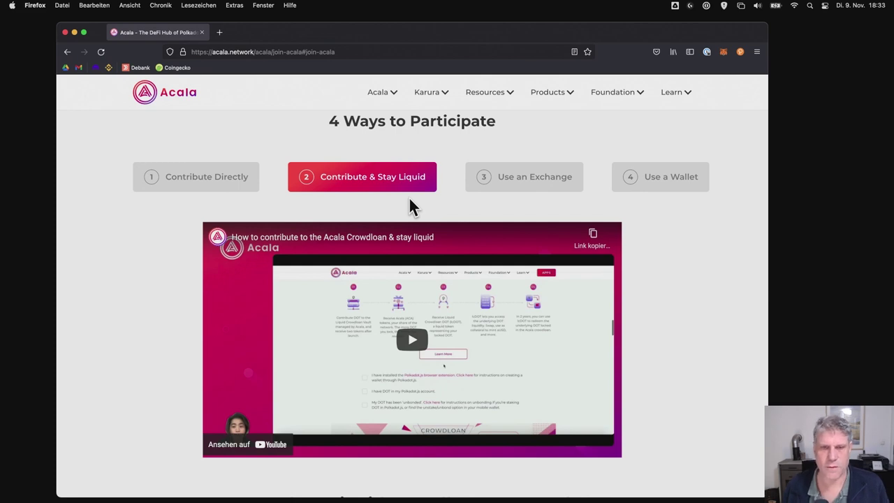
pyautogui.scroll(-10, 410, 199)
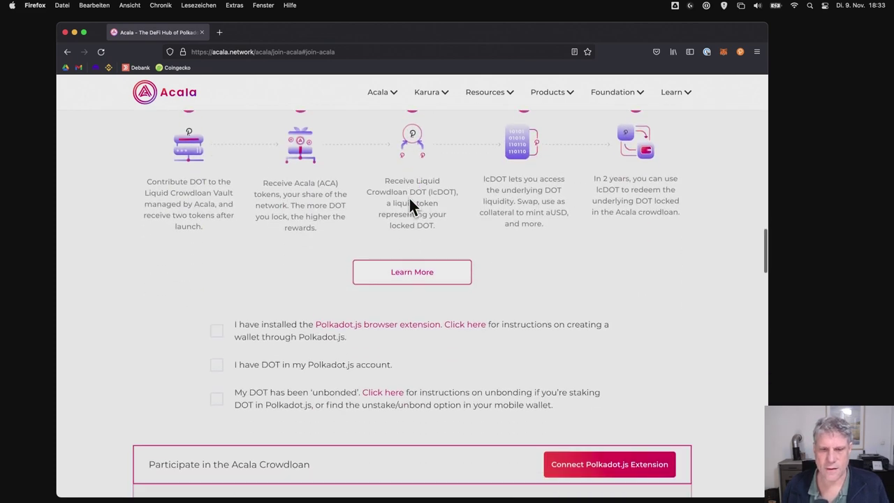
pyautogui.scroll(-5, 409, 199)
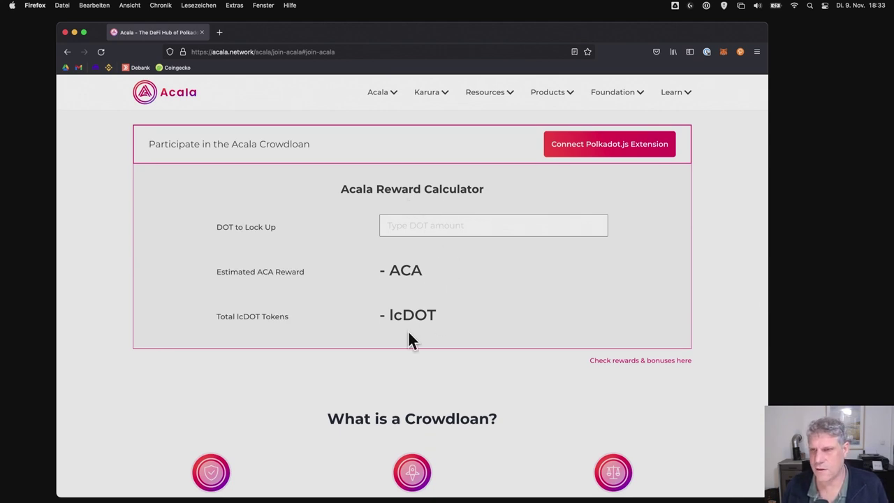
pyautogui.moveTo(387, 315); pyautogui.dragTo(468, 312)
pyautogui.click(468, 312)
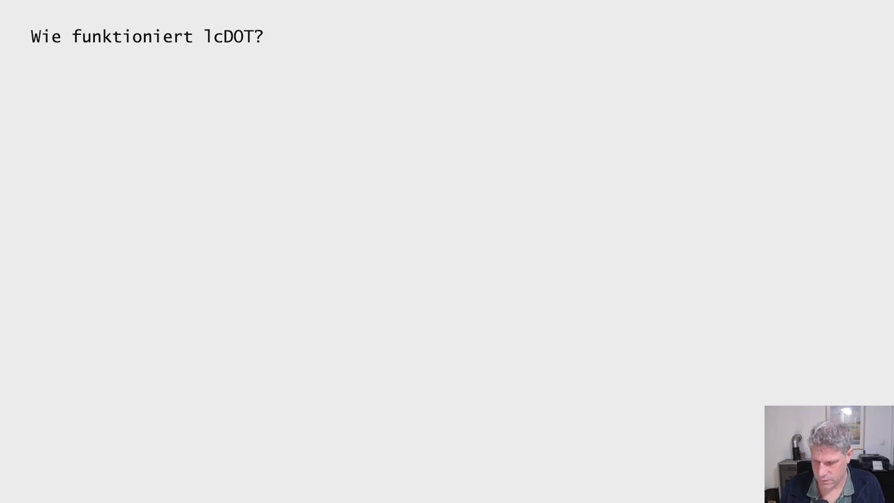
pyautogui.press('Right')
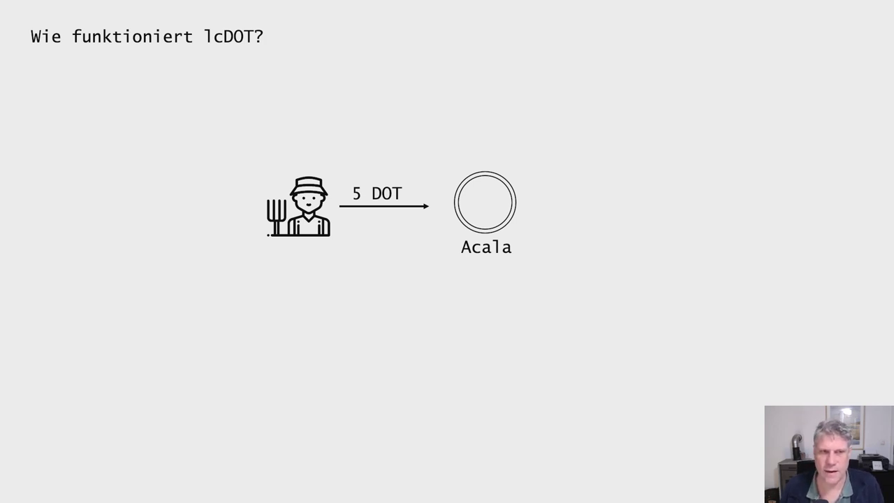
pyautogui.press('Right')
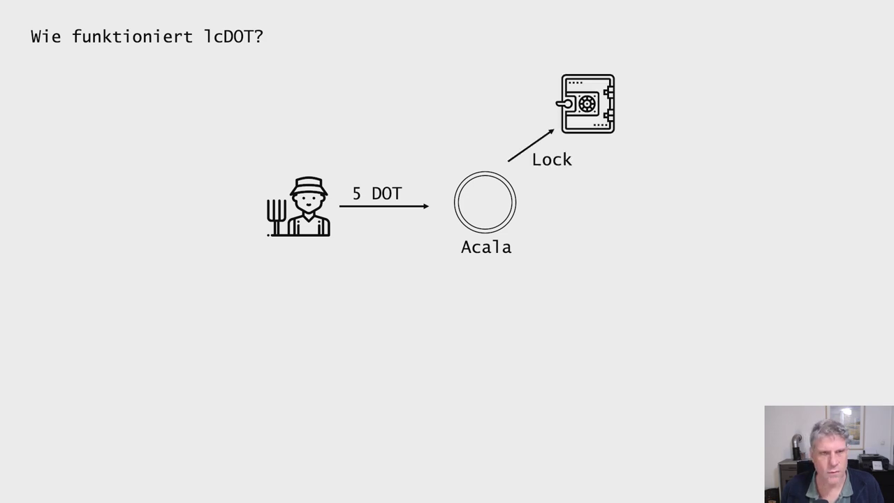